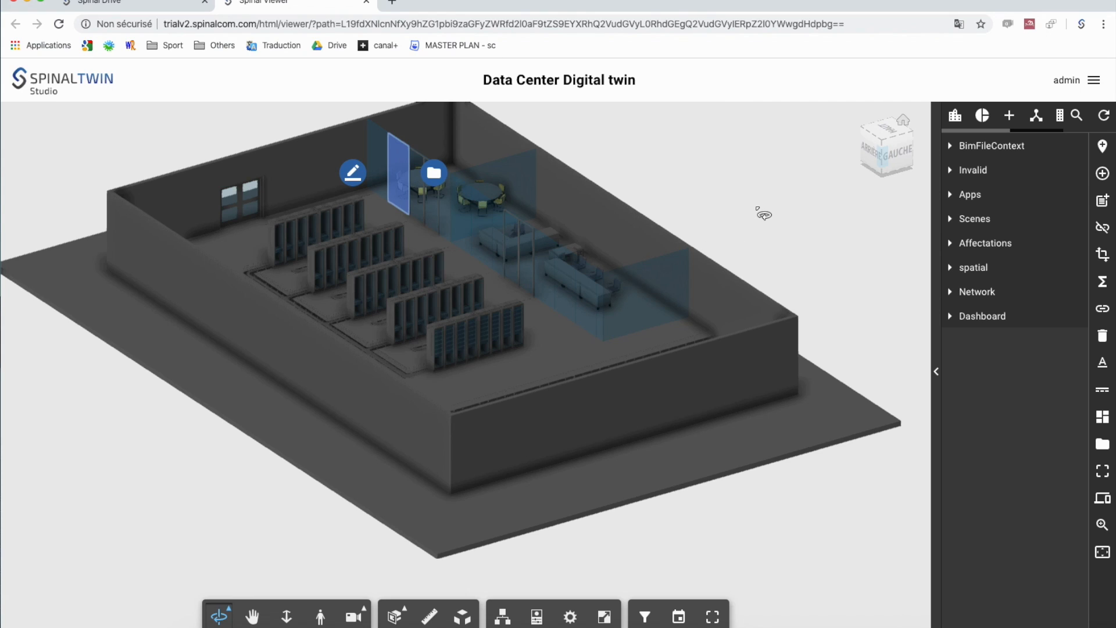
# Expand the Racks group under Affectations and show its client colour coding on the racks in the 3D model
pyautogui.click(951, 244)
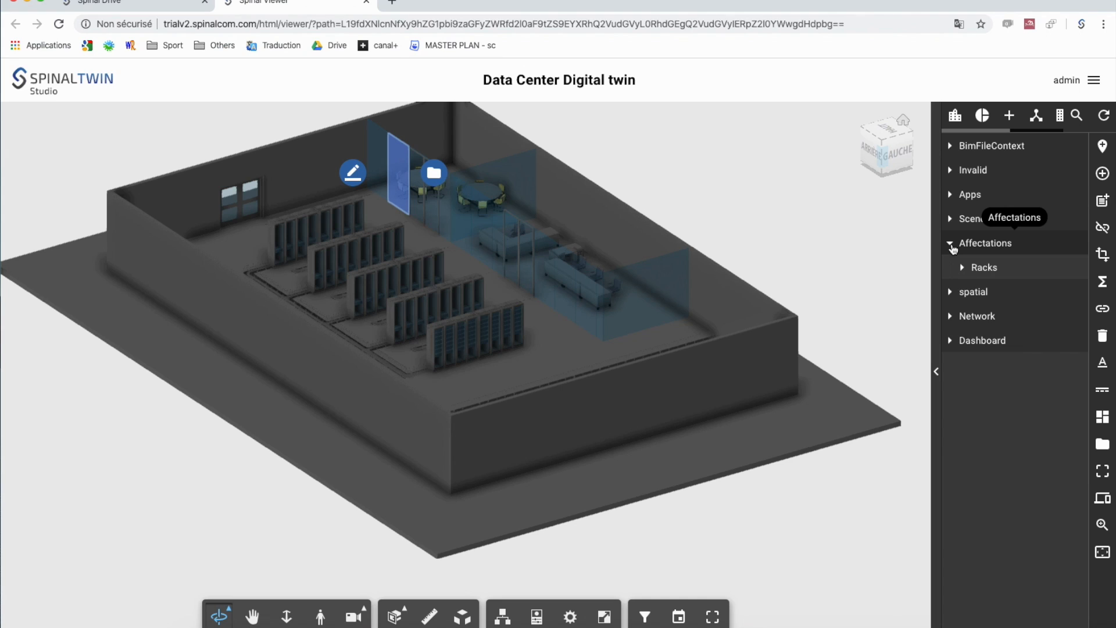
pyautogui.click(963, 269)
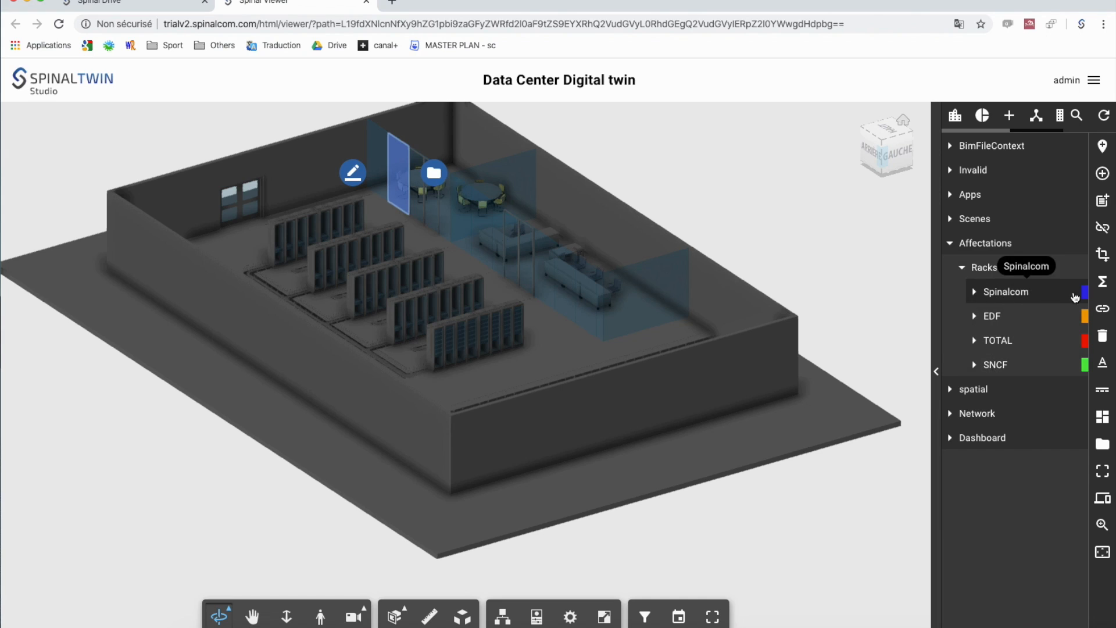
pyautogui.click(983, 269)
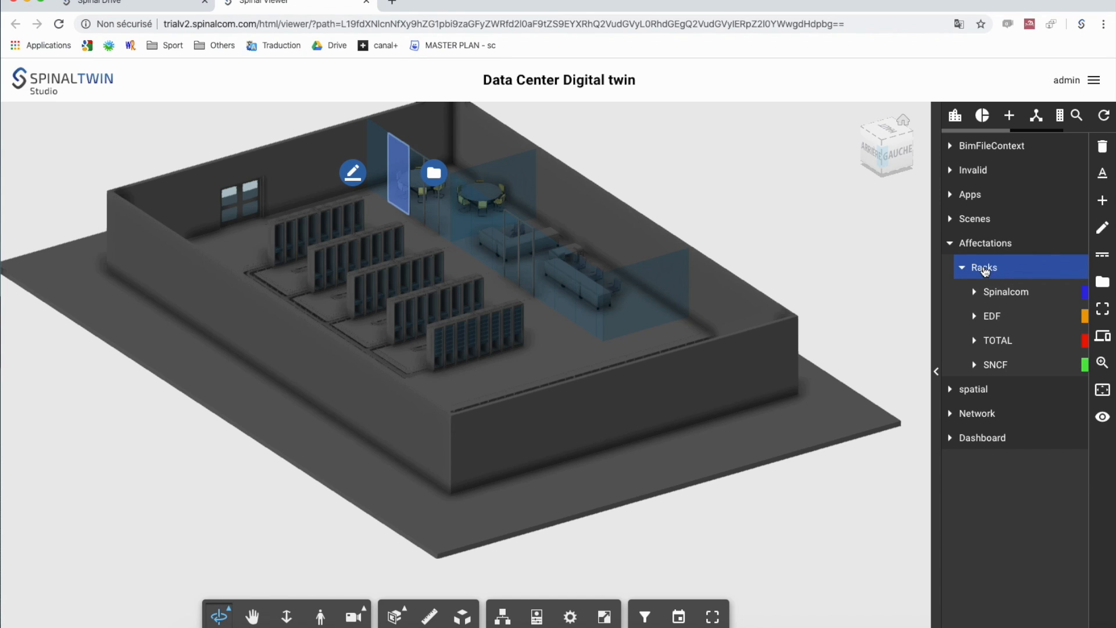
pyautogui.click(1103, 416)
pyautogui.scroll(5, 505, 378)
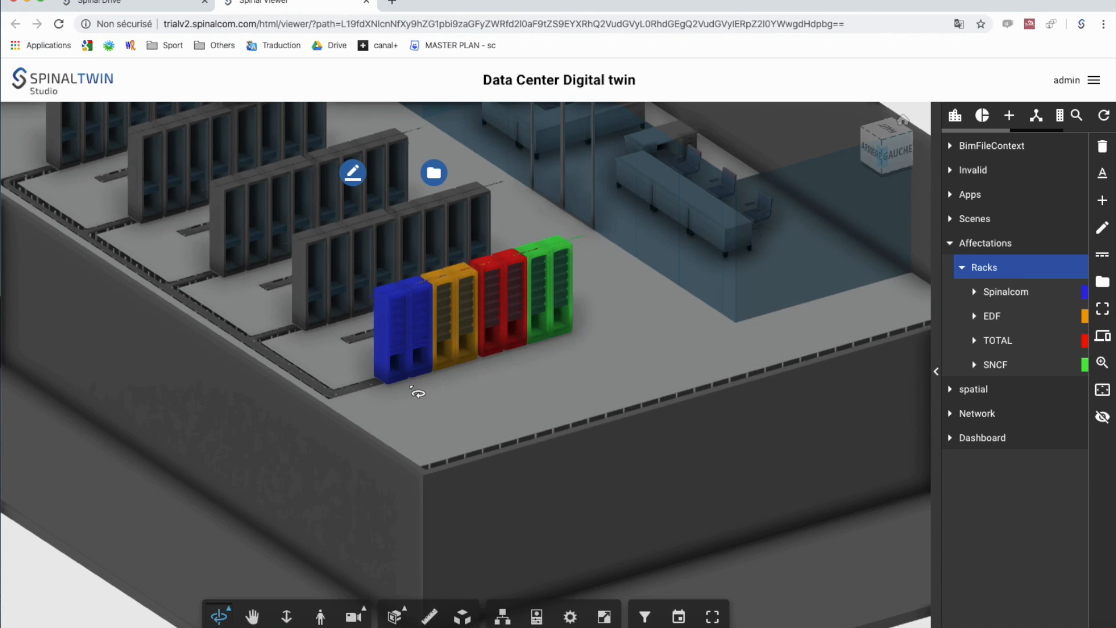
# Select a blue, a red and a green rack in turn in the 3D model to inspect their available actions
pyautogui.click(391, 346)
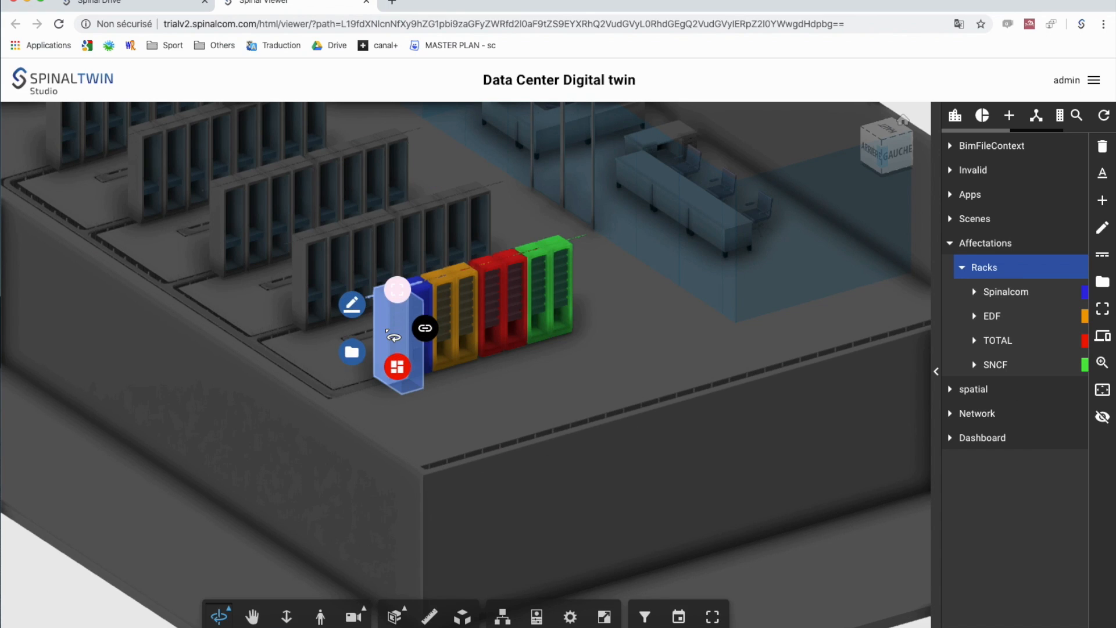
pyautogui.click(509, 319)
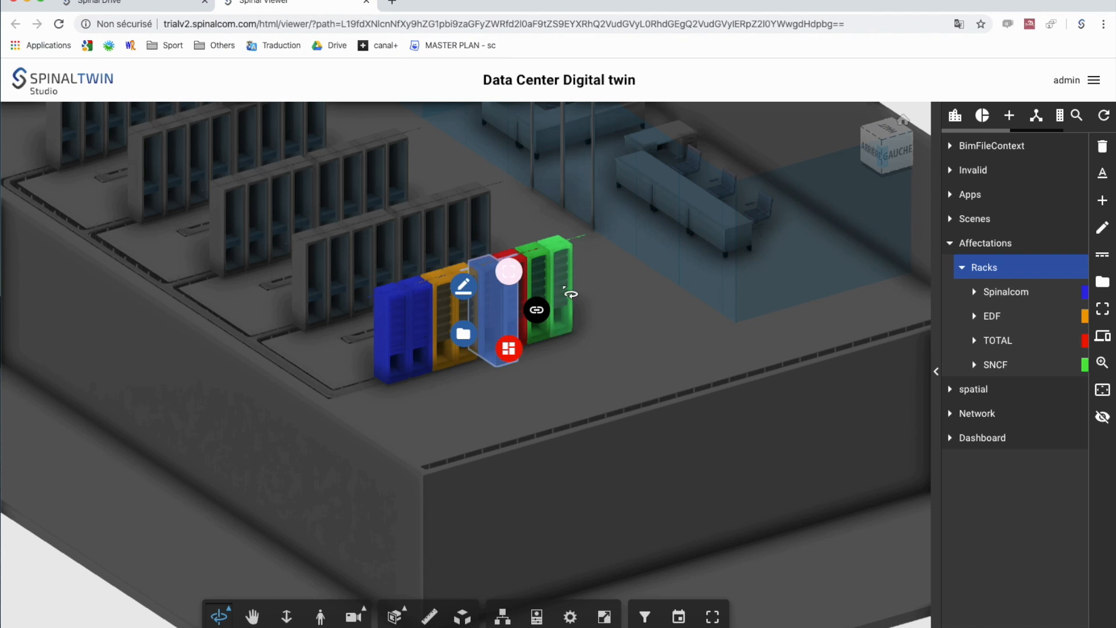
pyautogui.click(561, 290)
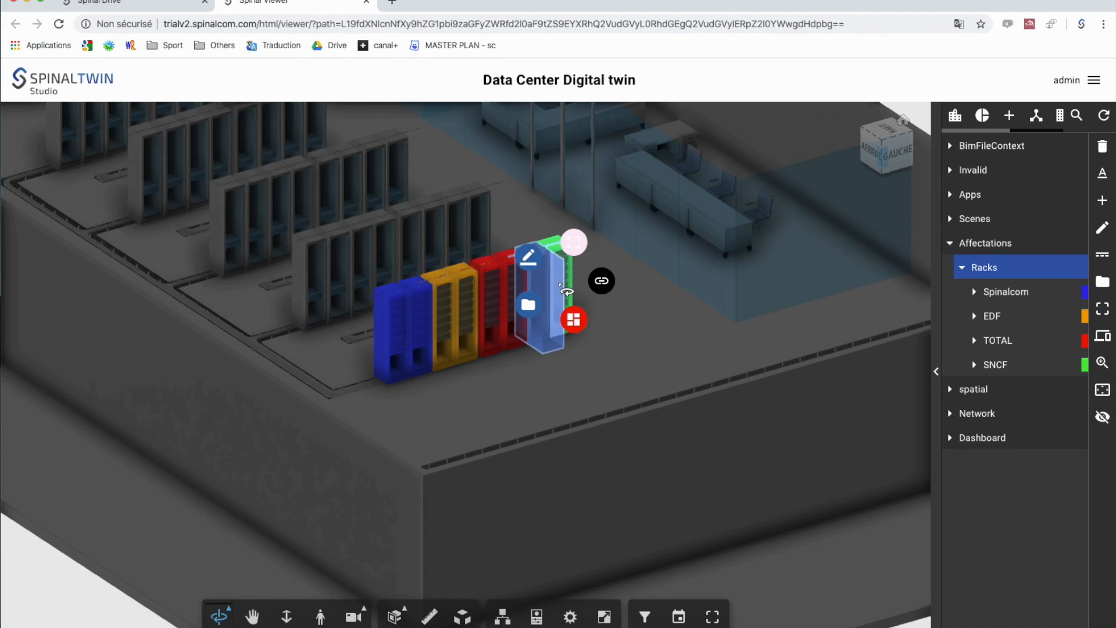
# Open the documentation of the front blue rack and expand its Rack Characteristics, Installation and Sustainability attributes
pyautogui.click(401, 340)
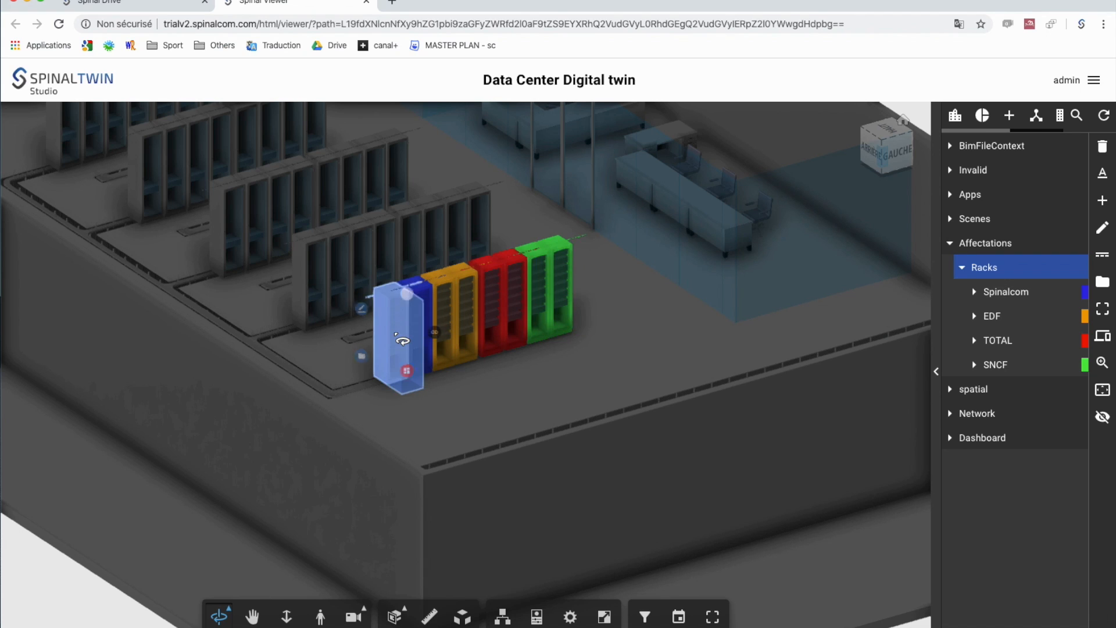
pyautogui.click(361, 356)
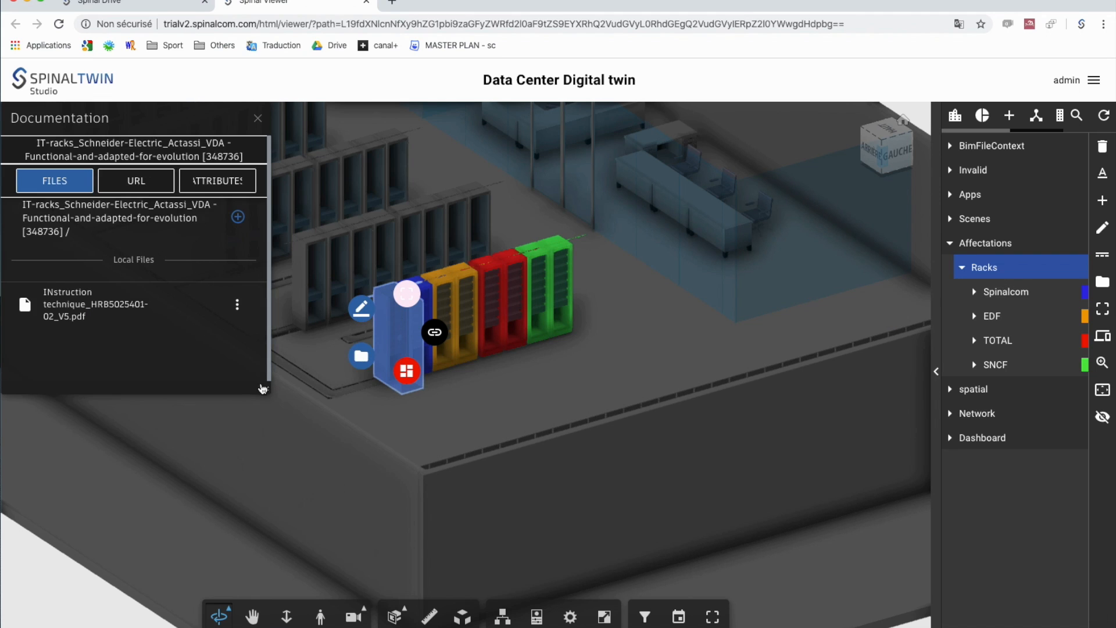
pyautogui.moveTo(266, 386); pyautogui.dragTo(319, 493)
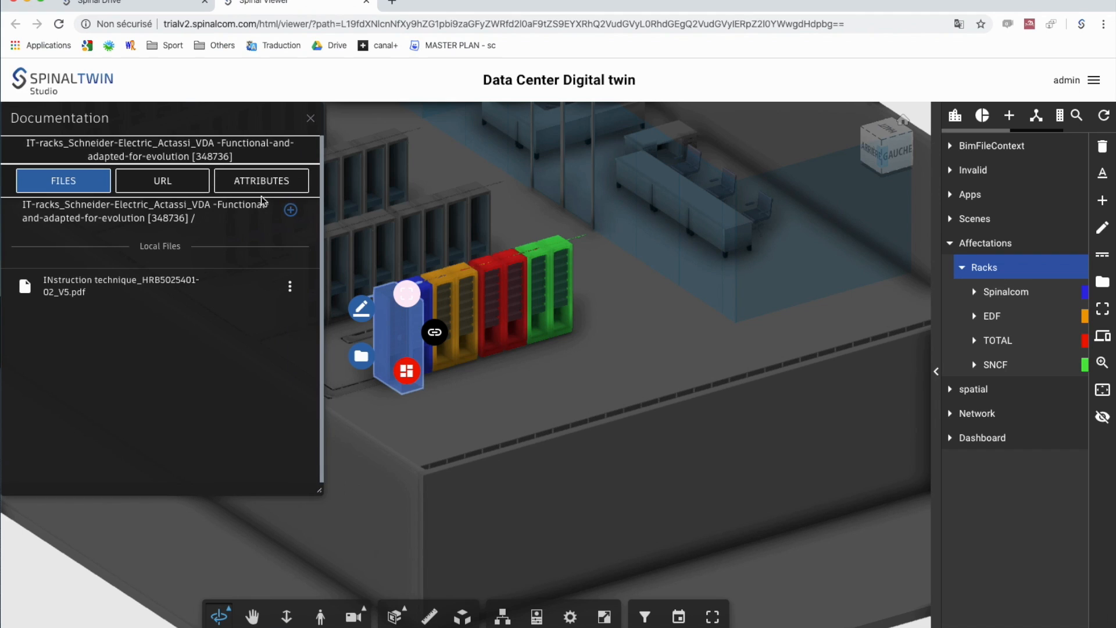
pyautogui.click(272, 181)
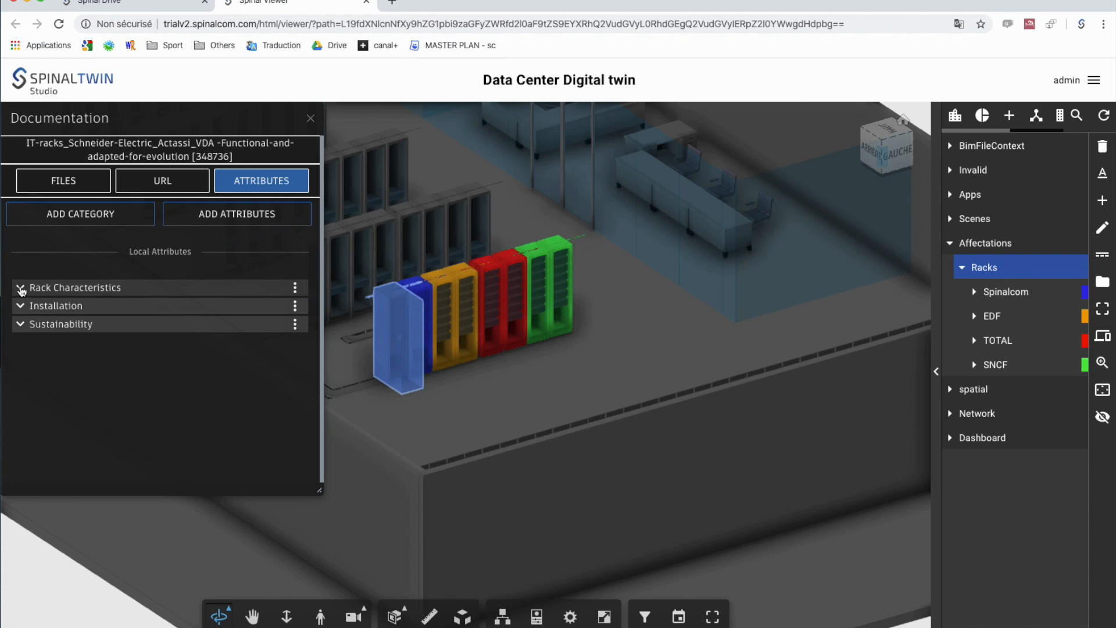
pyautogui.click(21, 288)
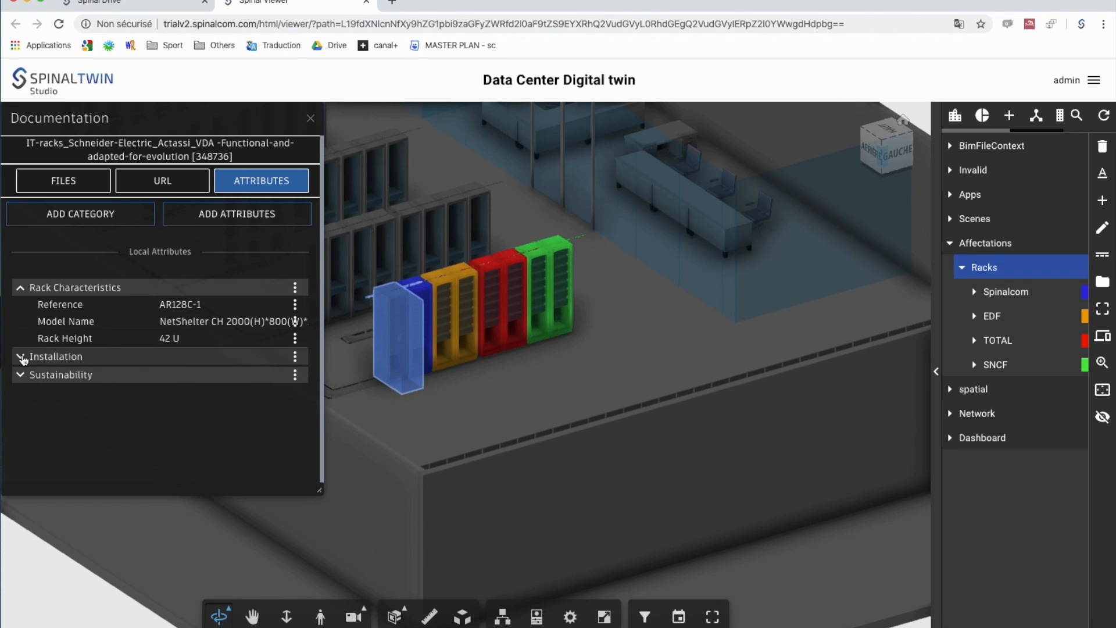
pyautogui.click(22, 356)
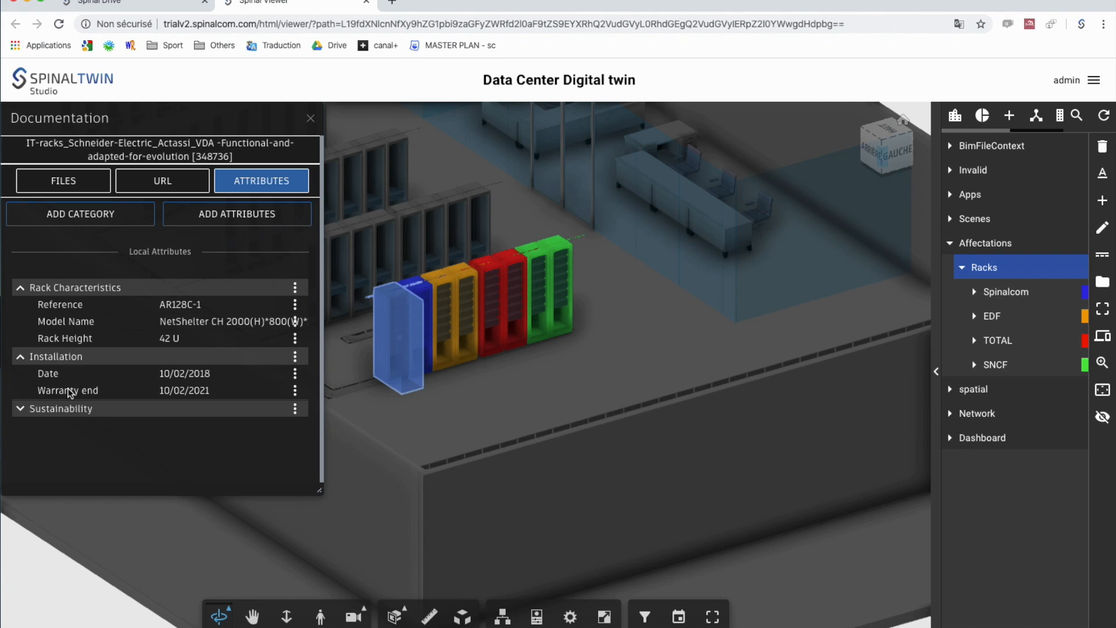
pyautogui.click(20, 409)
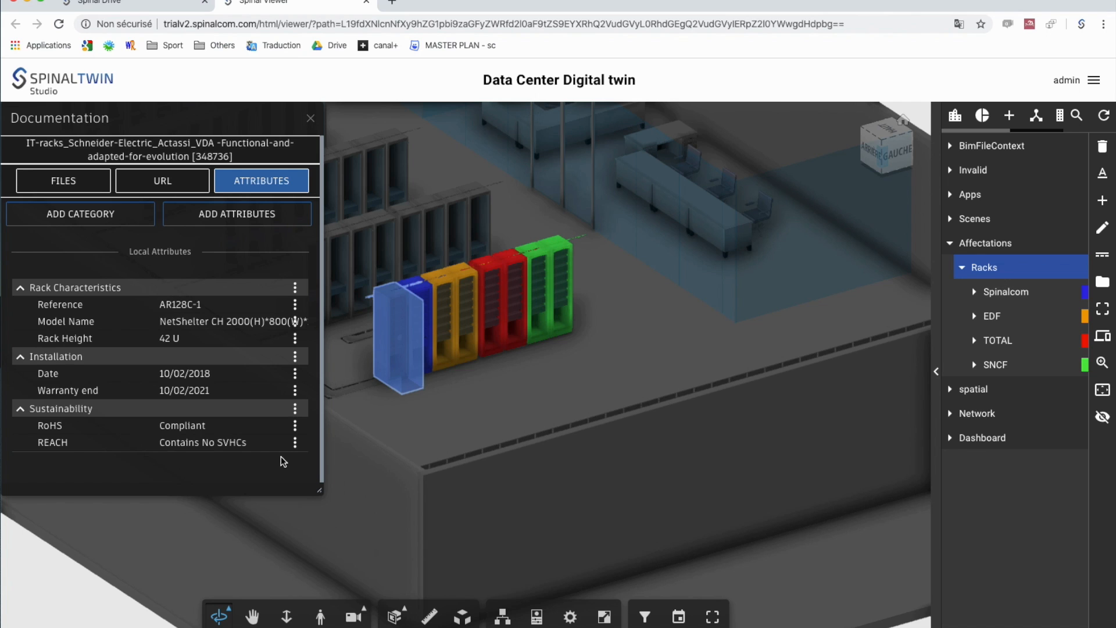
# Add the attribute "Date d'installation" with value 13/03/2020 to the rack's Installation category
pyautogui.click(258, 221)
pyautogui.click(250, 320)
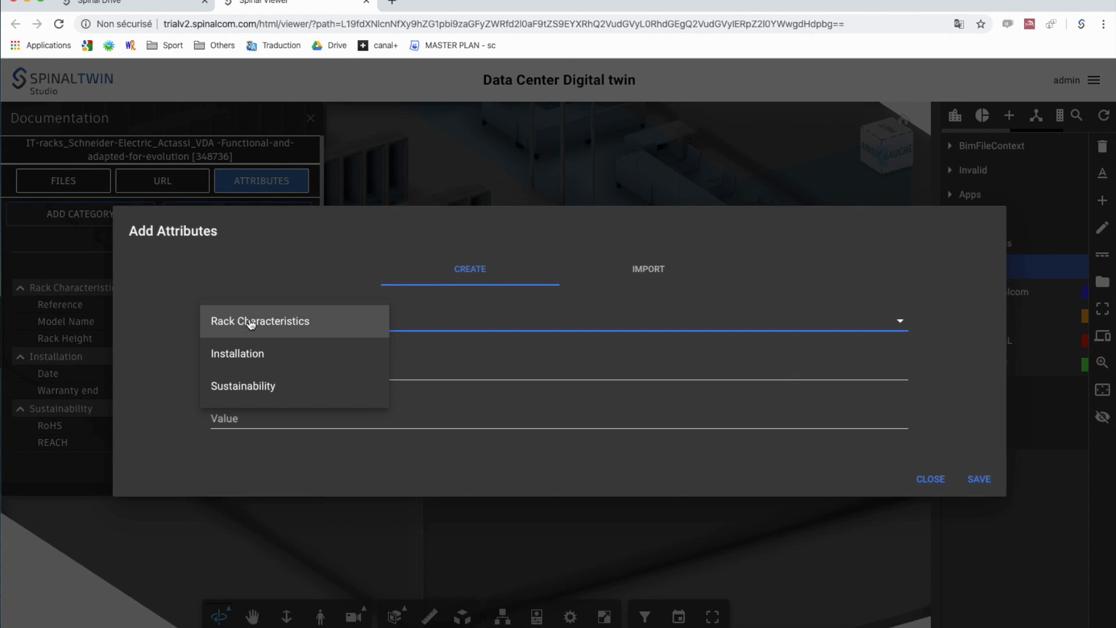
pyautogui.click(248, 360)
pyautogui.click(242, 370)
pyautogui.write("Date d'installation")
pyautogui.click(233, 418)
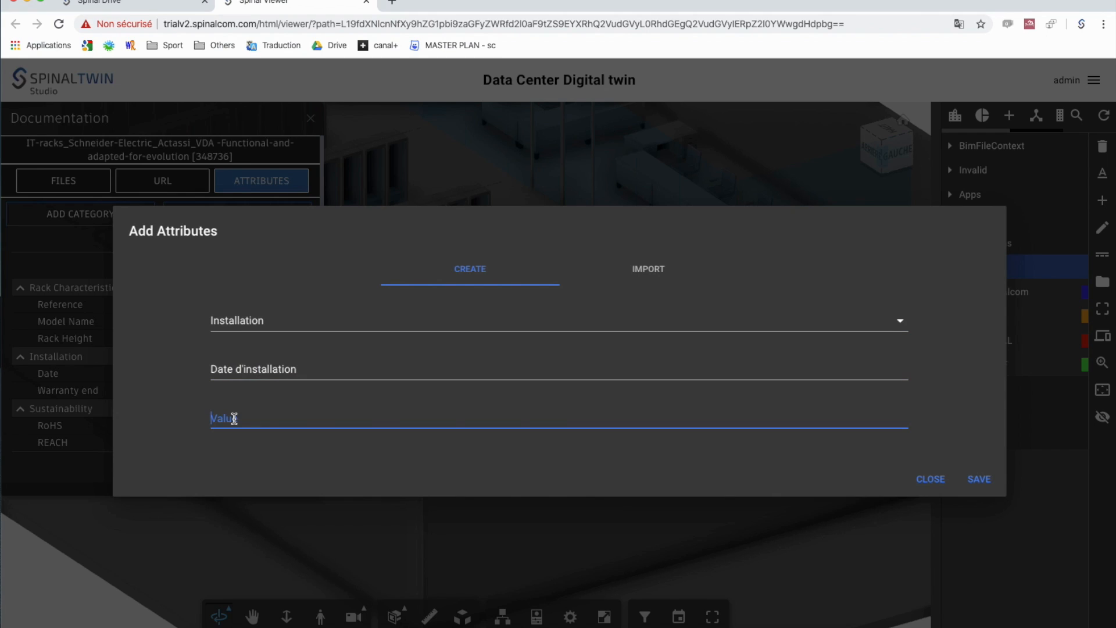
pyautogui.write('13/03/2020')
pyautogui.press('Return')
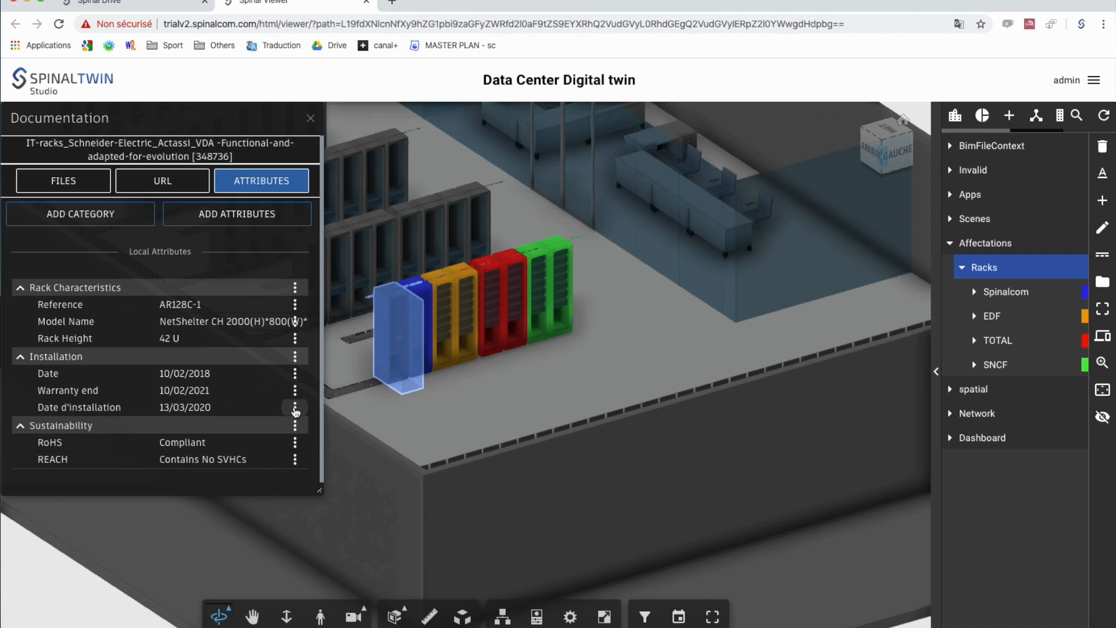
# Remove the "Date d'installation" attribute from the rack's Installation category
pyautogui.click(297, 410)
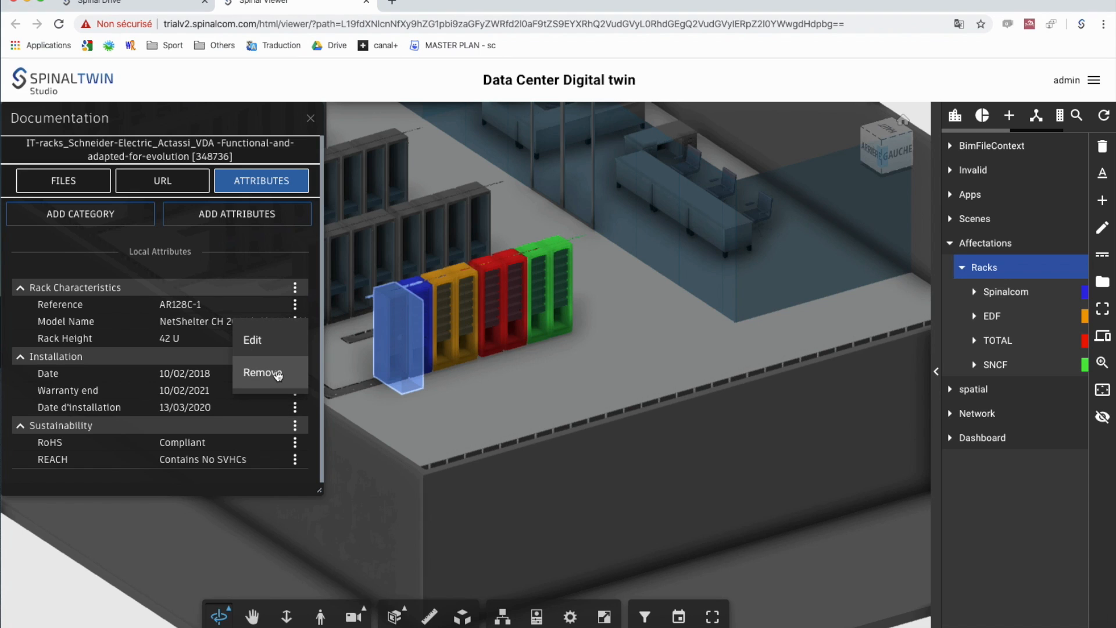
pyautogui.click(263, 372)
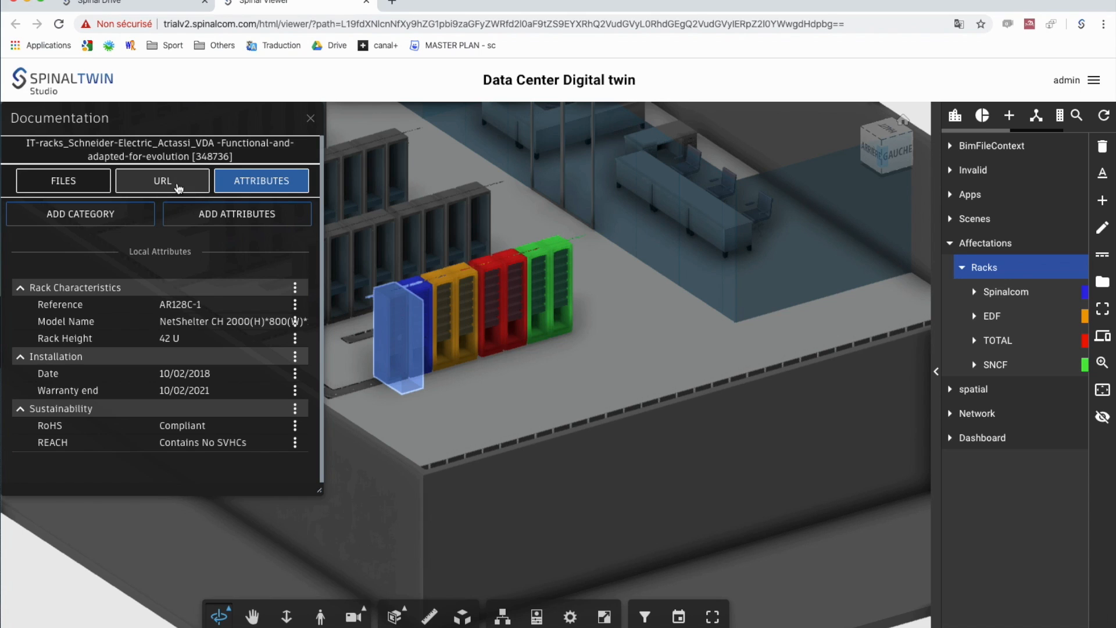
# Open the rack's linked Datasheet URL, view the downloaded PDF, and return to the Spinal Viewer
pyautogui.click(178, 187)
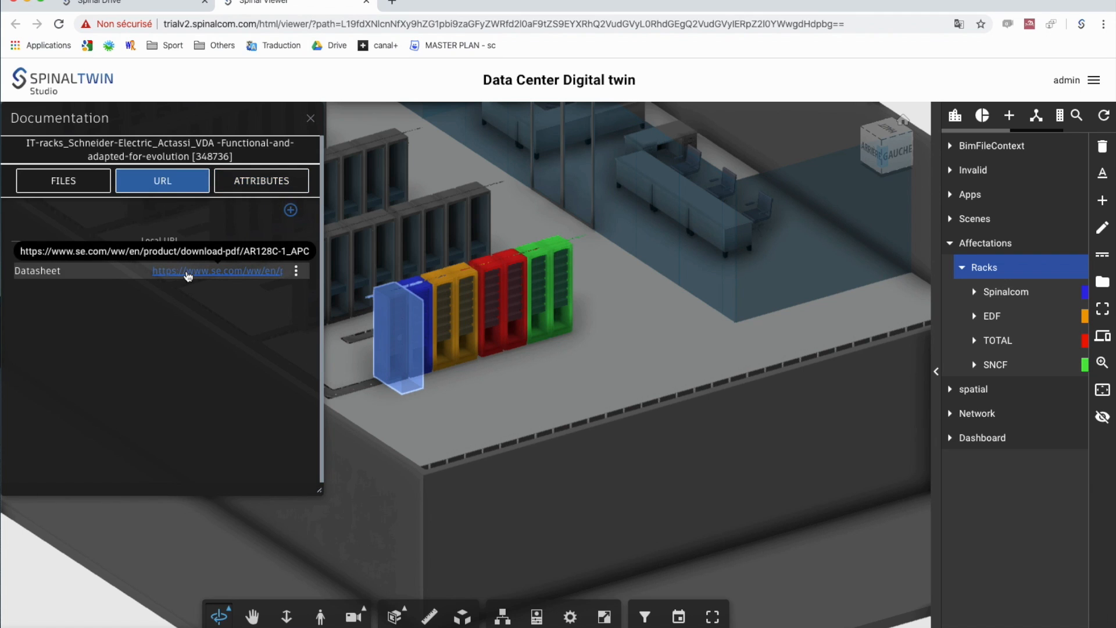
pyautogui.click(188, 271)
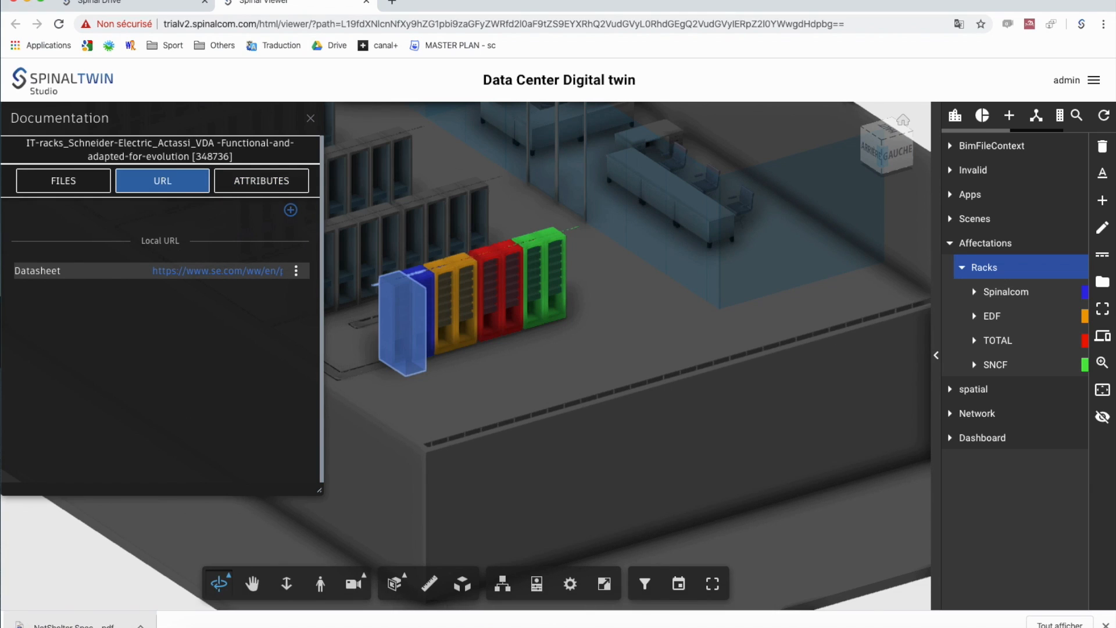
pyautogui.click(74, 625)
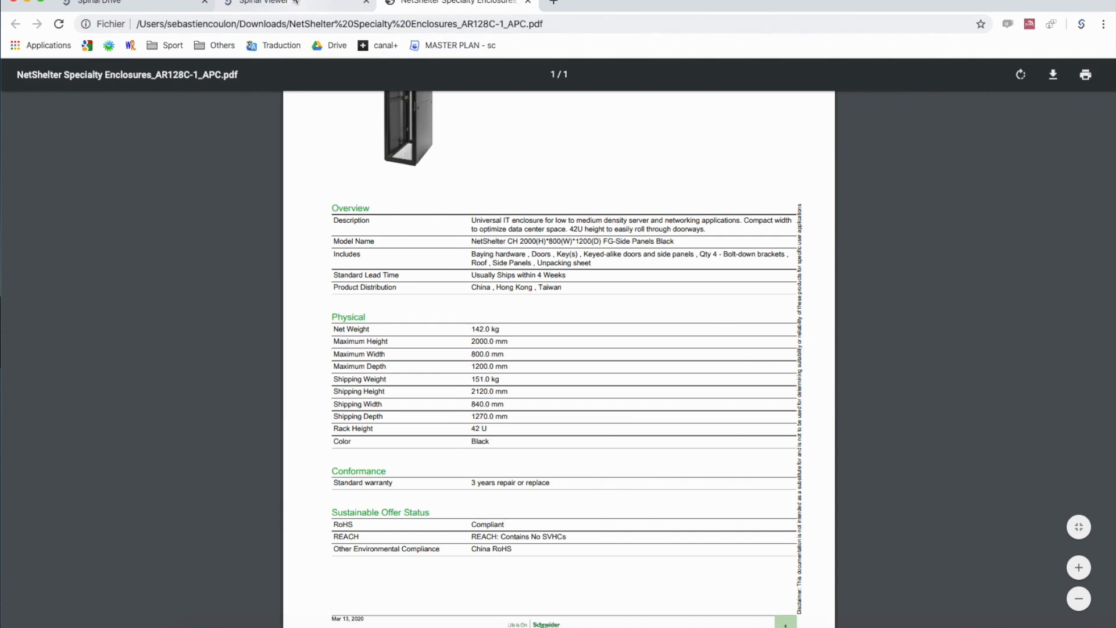
pyautogui.click(295, 3)
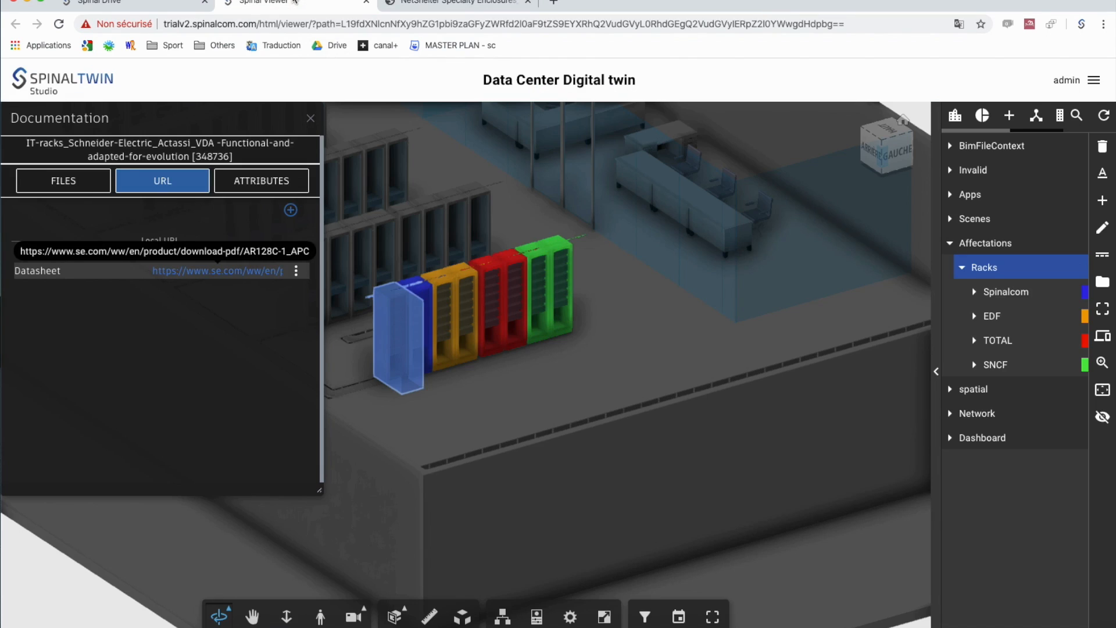
# View the rack's attached files and the available actions for "INstruction technique_HRB5025401-02_V5.pdf"
pyautogui.click(68, 186)
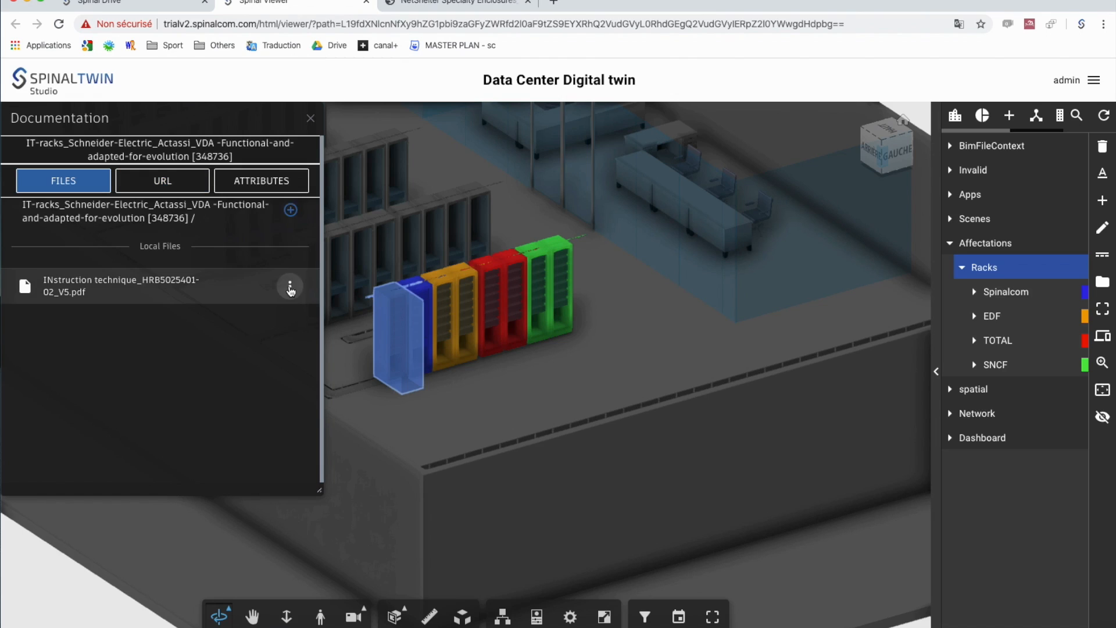
pyautogui.click(289, 286)
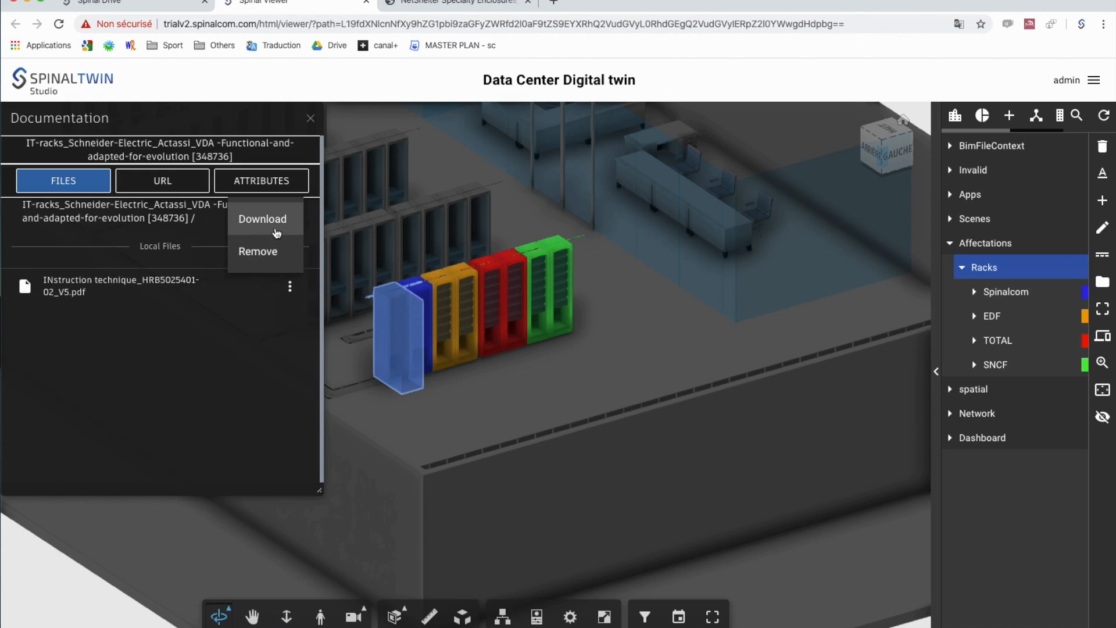
# Open the notes of the front blue rack and write a mention of a colleague in the note field
pyautogui.rightClick(386, 335)
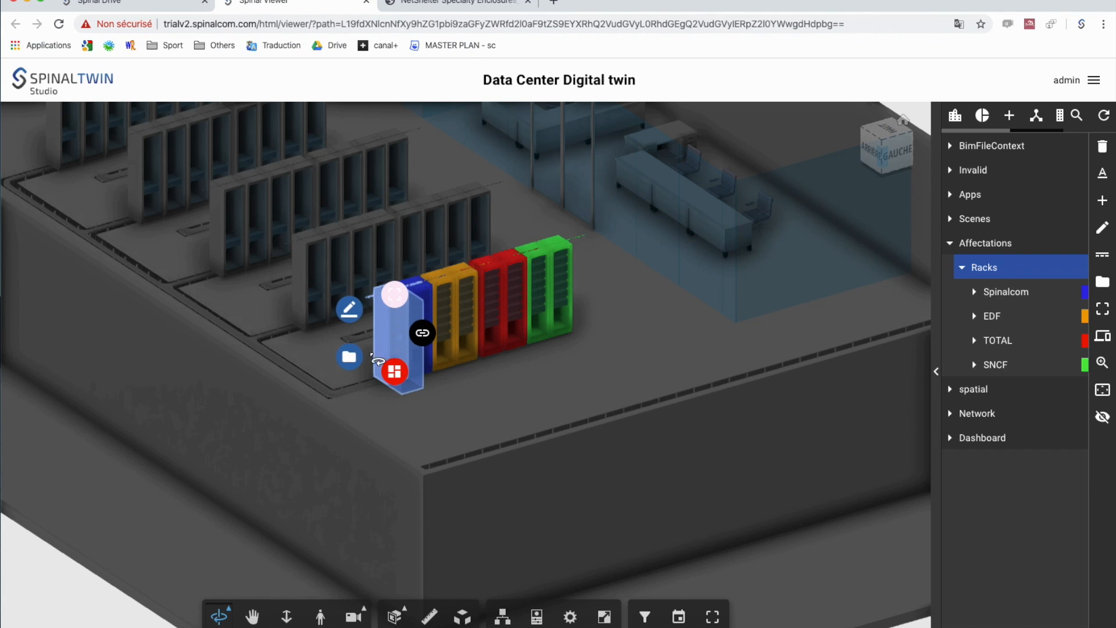
pyautogui.click(347, 335)
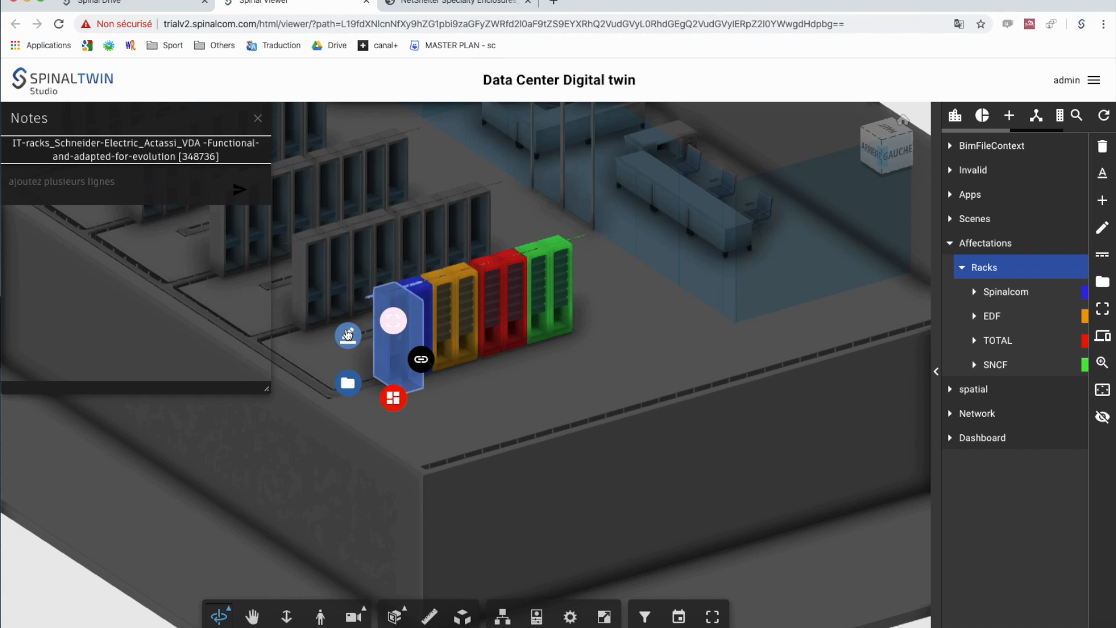
pyautogui.click(53, 181)
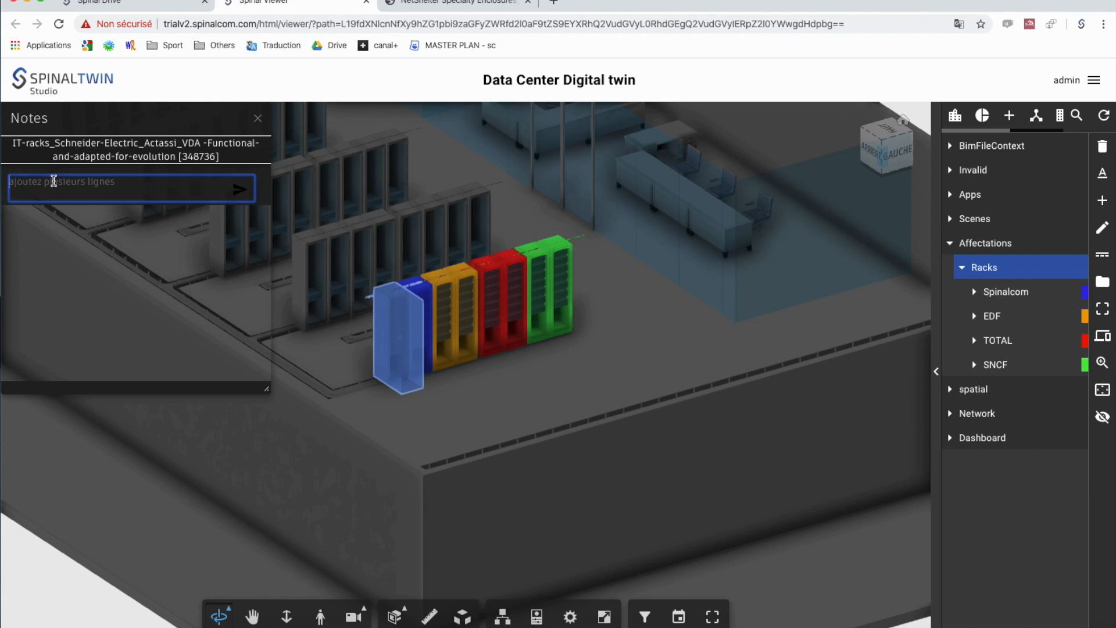
pyautogui.write('@nicolas')
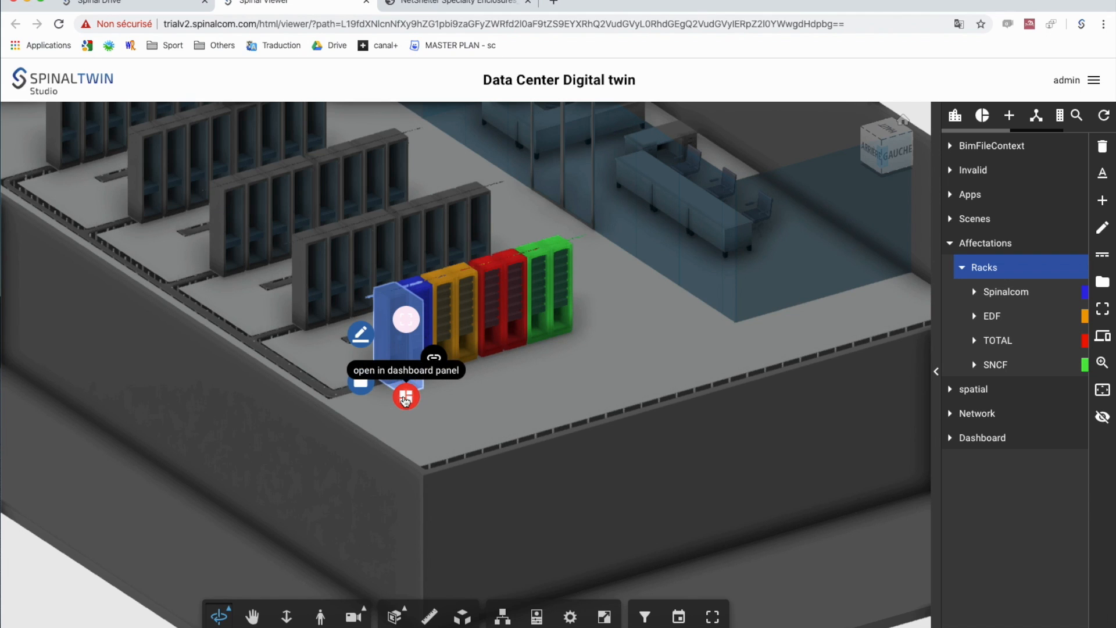
# Open the rack's dashboard, enlarge it, and examine the Température, Hygrométrie and electricity consumption readings
pyautogui.click(406, 397)
pyautogui.moveTo(314, 398); pyautogui.dragTo(316, 433)
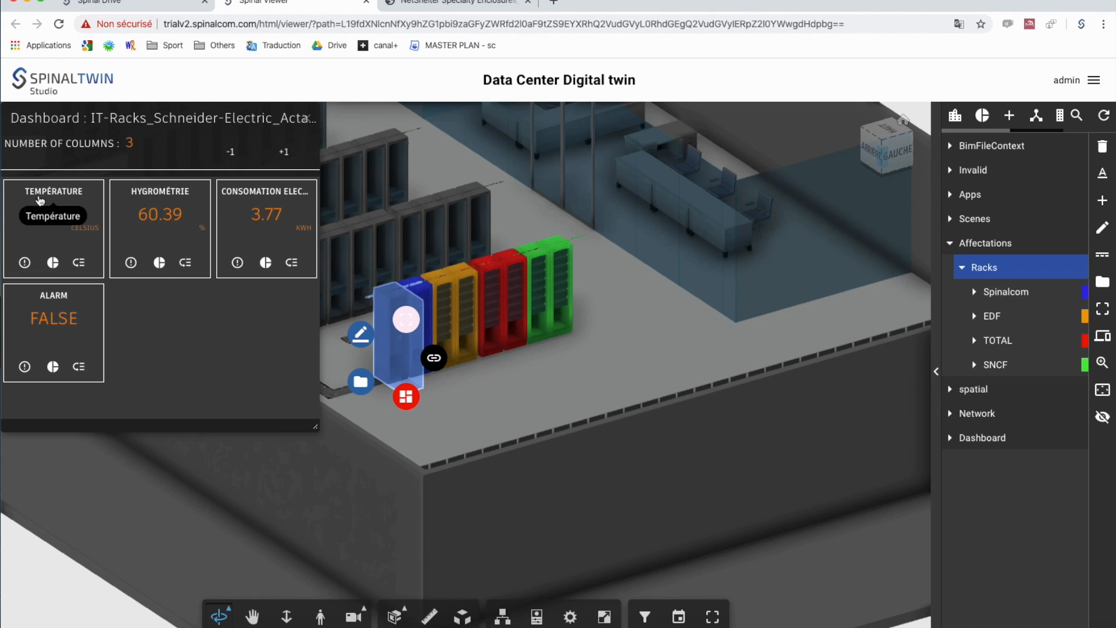
pyautogui.moveTo(85, 248)
pyautogui.moveTo(201, 248)
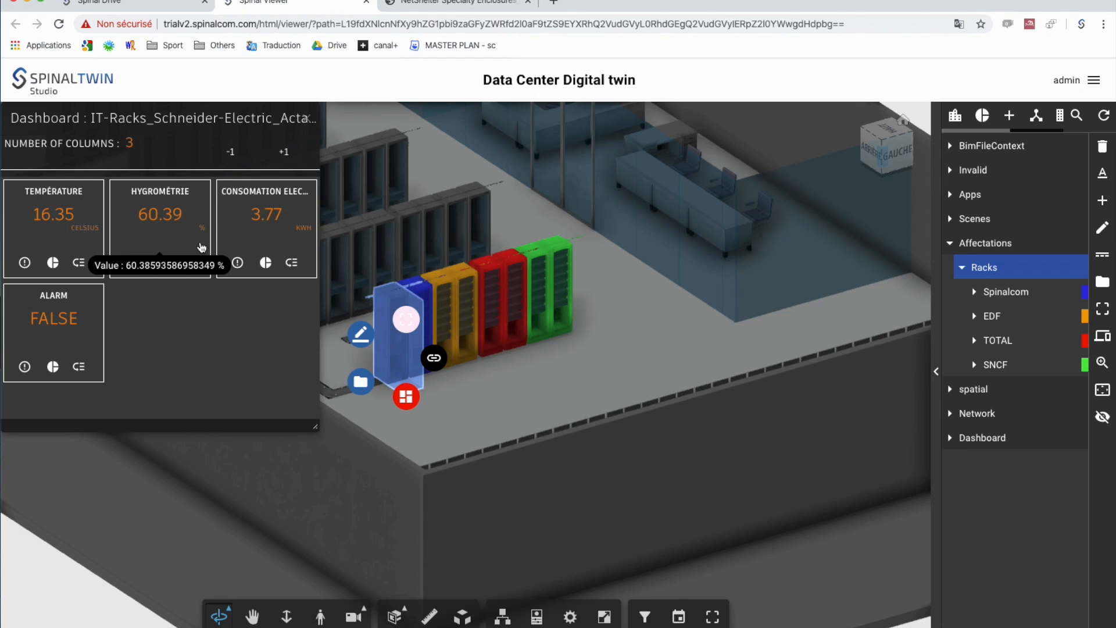
pyautogui.moveTo(311, 256)
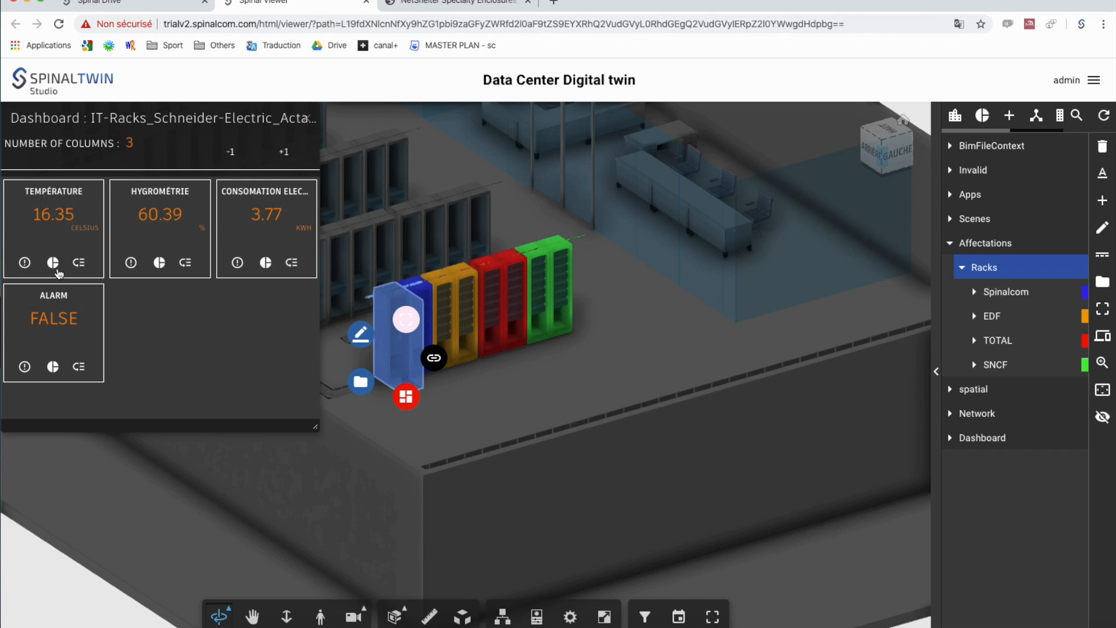
# Open the rack's Température chart, place it beside the dashboard, and show the last 3 hours
pyautogui.click(53, 263)
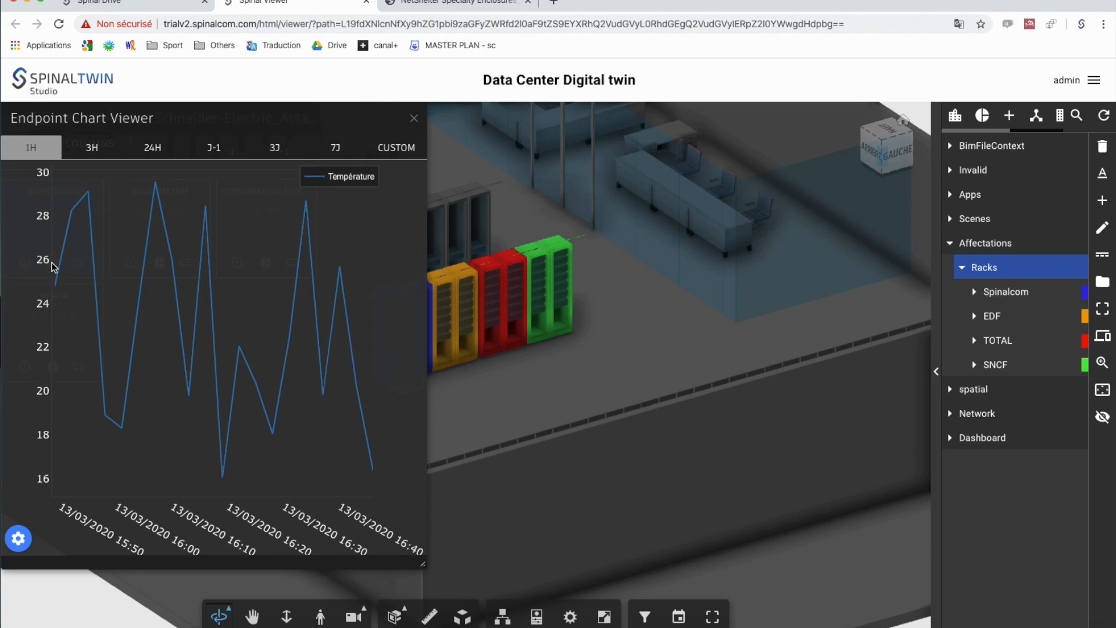
pyautogui.moveTo(186, 120); pyautogui.dragTo(804, 110)
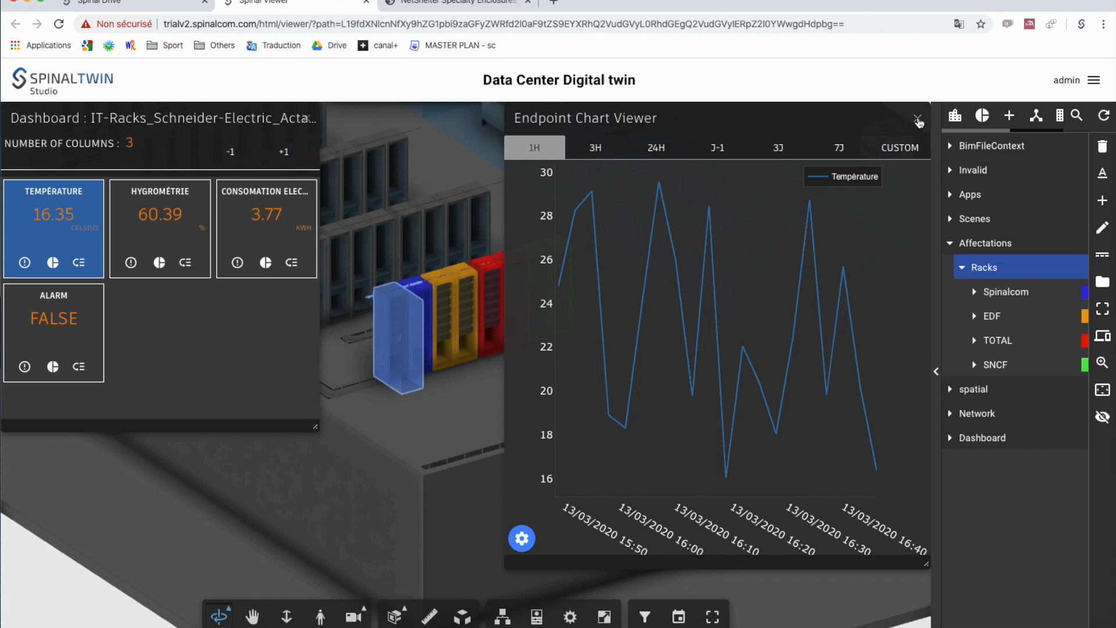
pyautogui.click(652, 150)
pyautogui.click(595, 150)
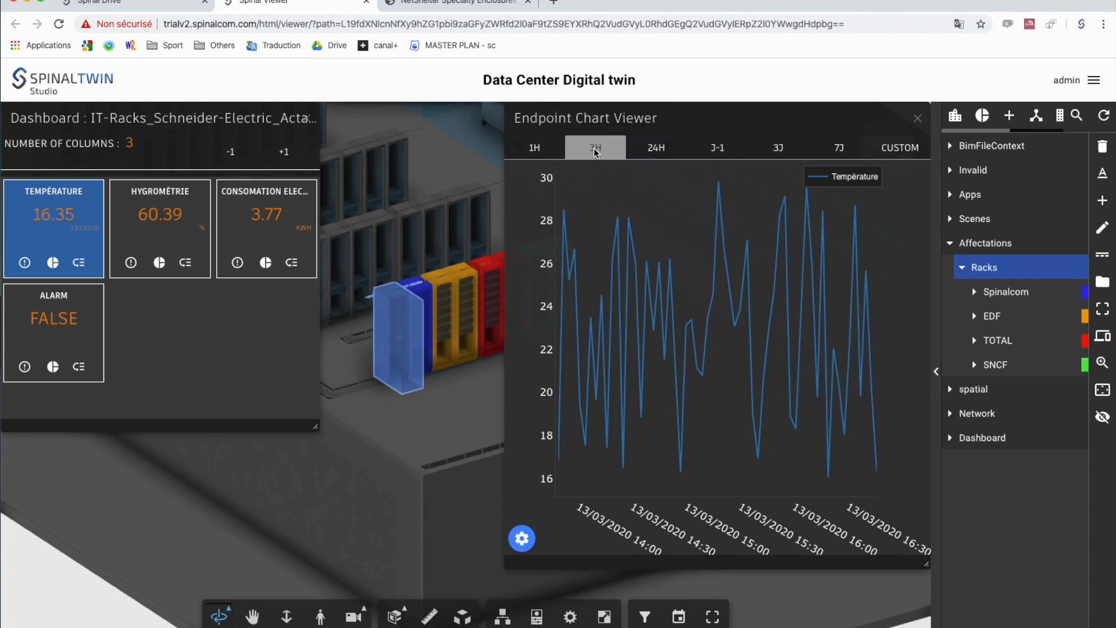
# Close the Température chart and rack dashboard, and clear the client colouring from the racks under Affectations
pyautogui.click(905, 149)
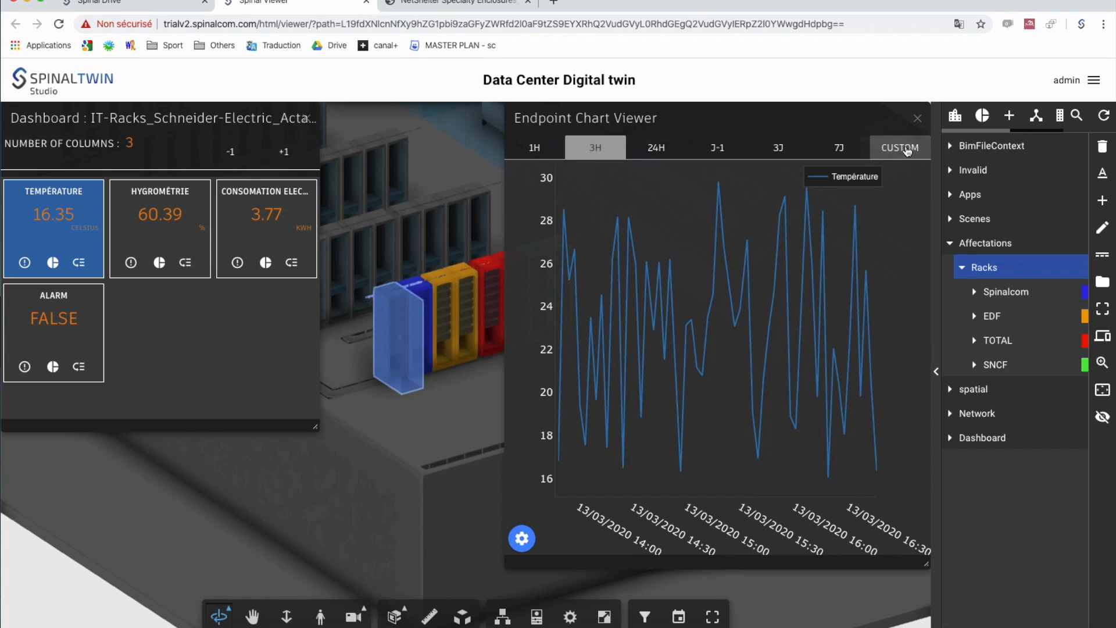
pyautogui.click(930, 560)
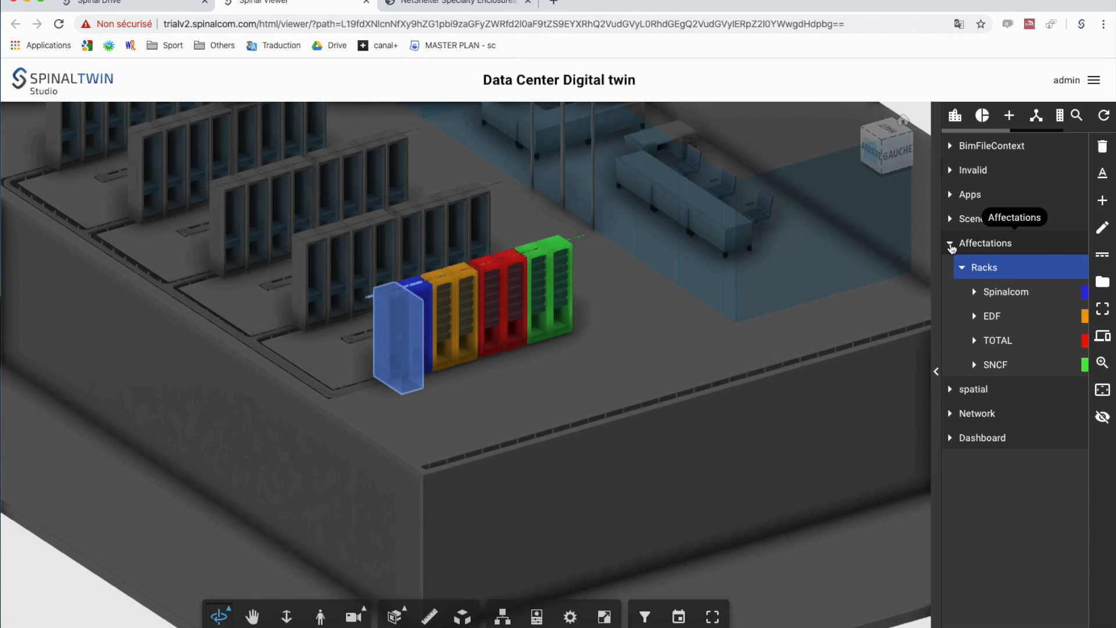
pyautogui.click(950, 248)
pyautogui.click(666, 328)
pyautogui.moveTo(185, 590)
pyautogui.mouseDown()
pyautogui.moveTo(162, 605)
pyautogui.moveTo(75, 592)
pyautogui.mouseUp()
pyautogui.click(75, 591)
# Expand the Racks group of the Dashboard context and activate its heatmap in the 3D model
pyautogui.click(950, 315)
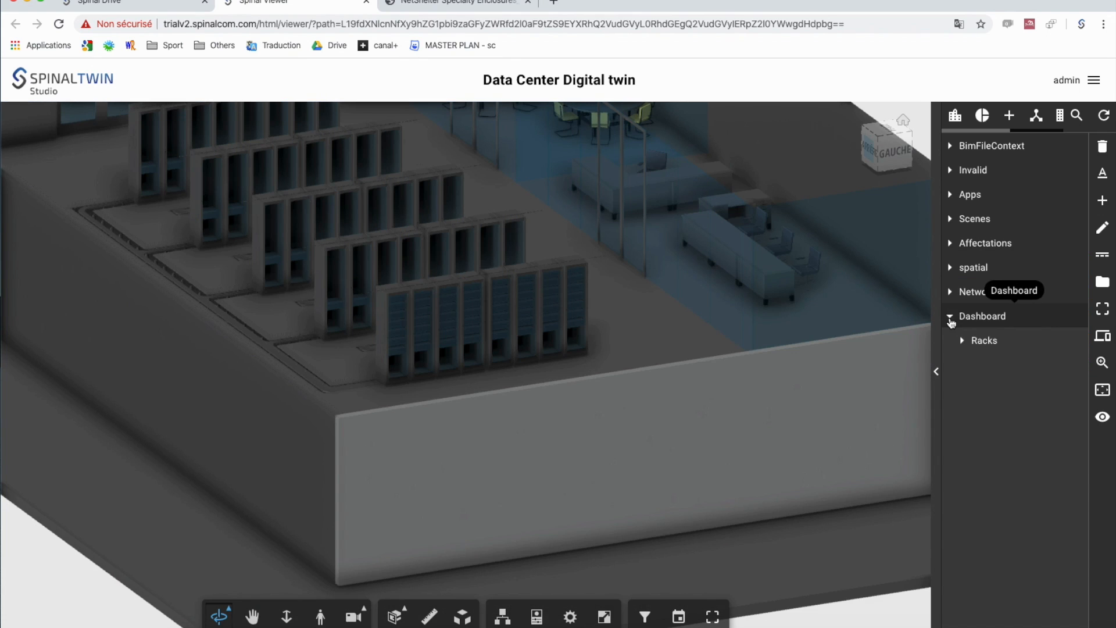
pyautogui.click(962, 341)
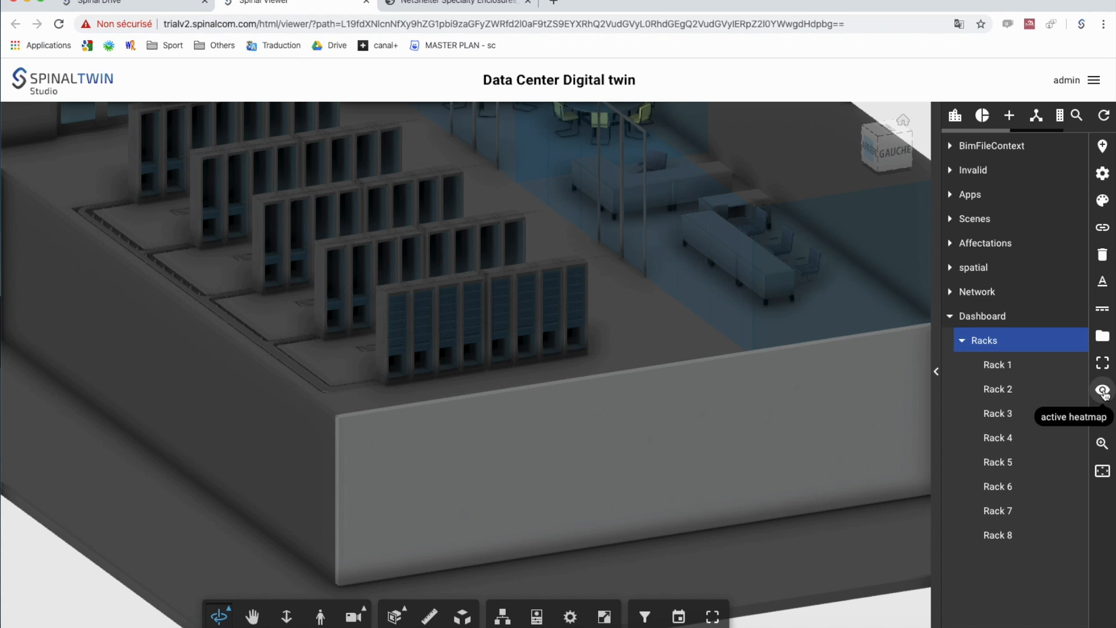
pyautogui.click(1103, 391)
# Switch the racks' heatmap from Temperature to Hygrometry, and follow it with the Power heatmap
pyautogui.moveTo(14, 197)
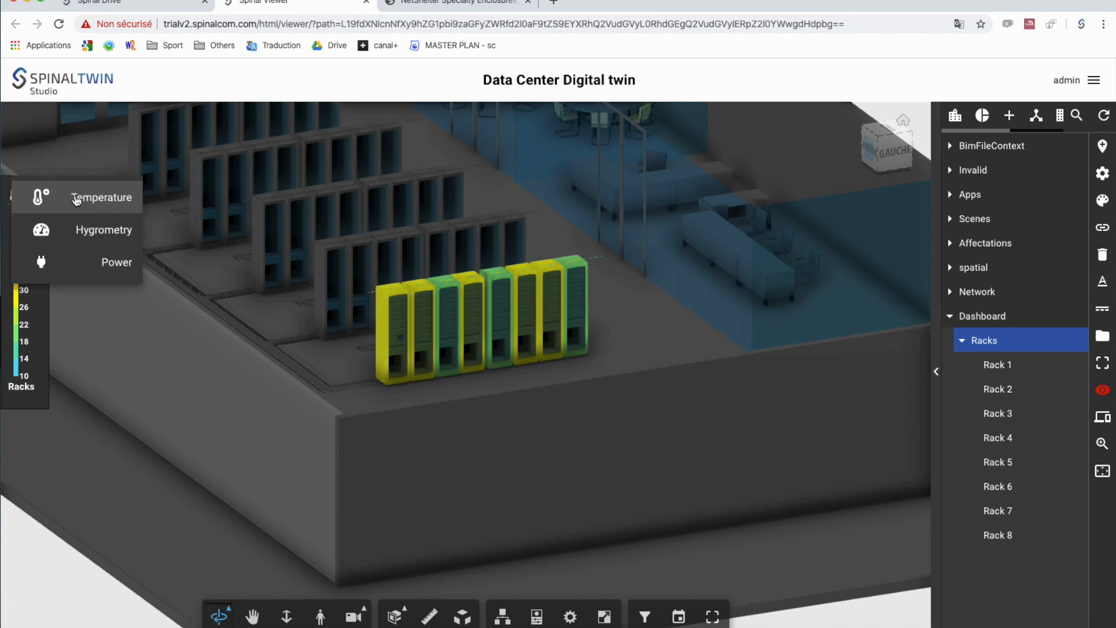
pyautogui.click(88, 229)
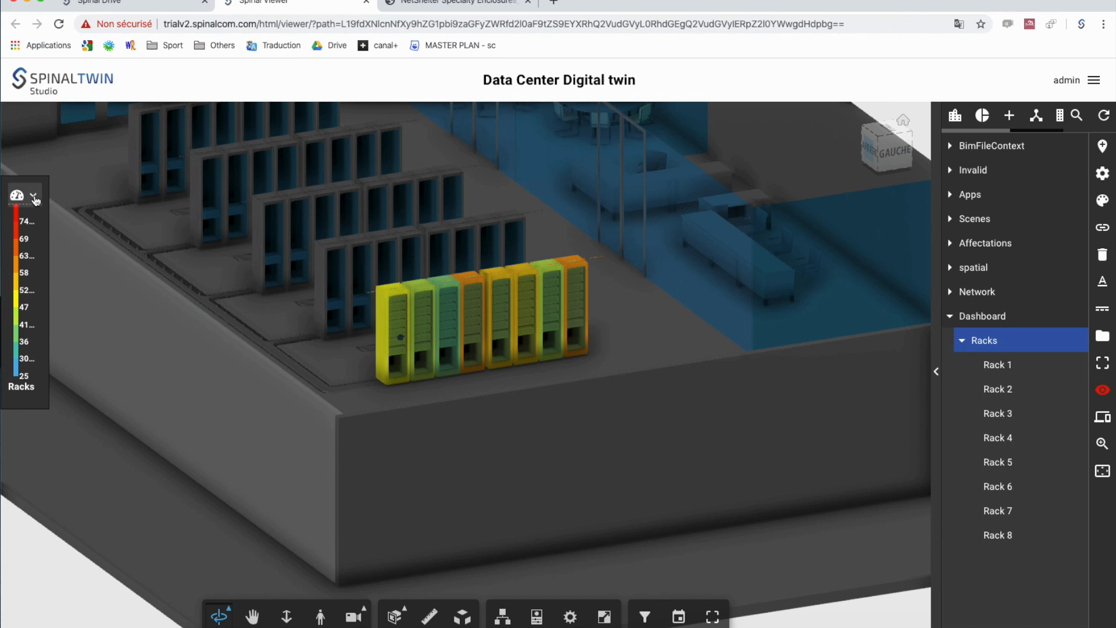
pyautogui.click(34, 198)
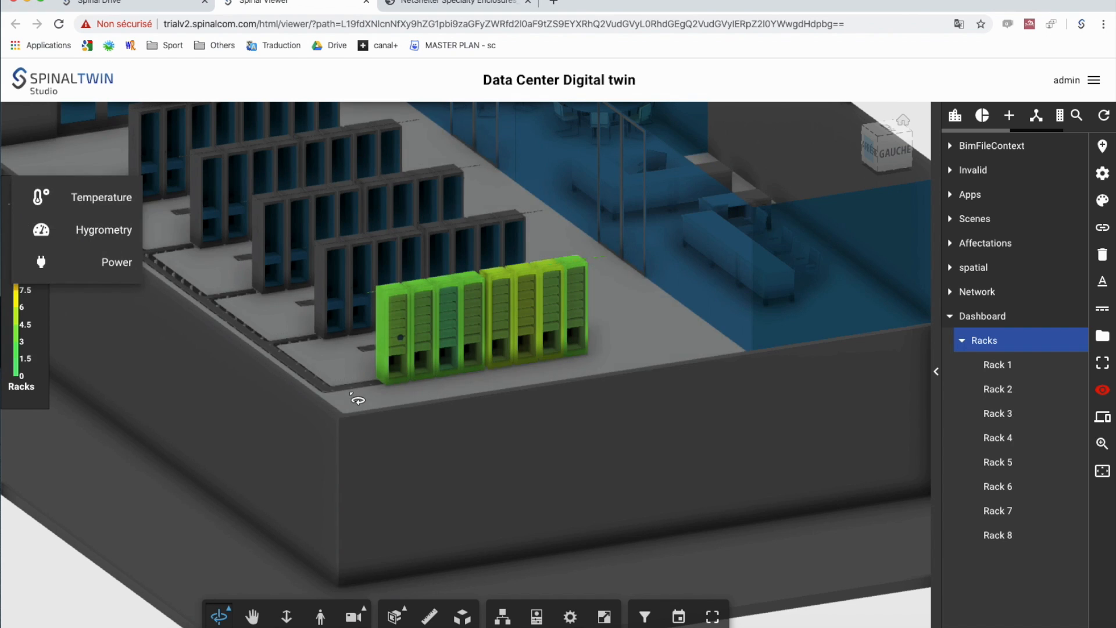
# Select the floor beneath the racks in the 3D model and bring up its available actions
pyautogui.click(379, 398)
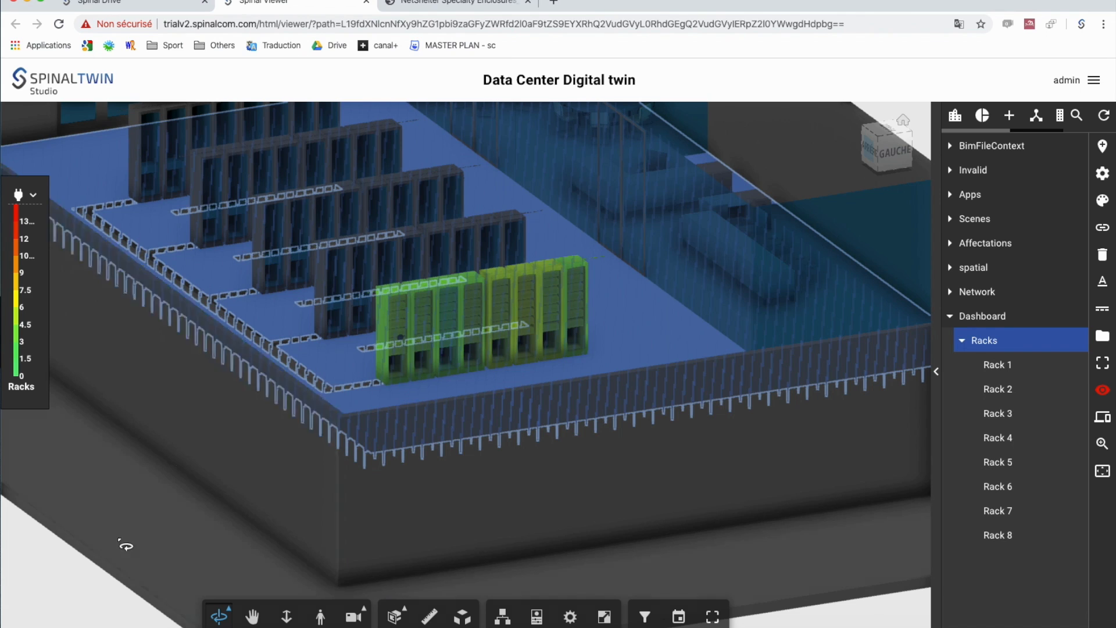
pyautogui.rightClick(652, 335)
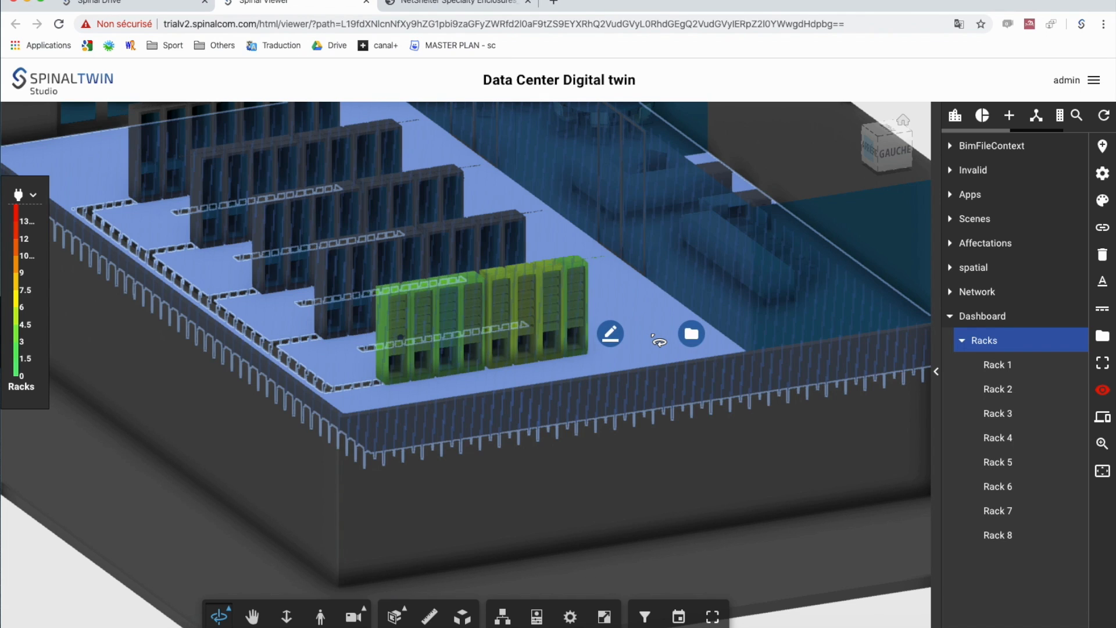